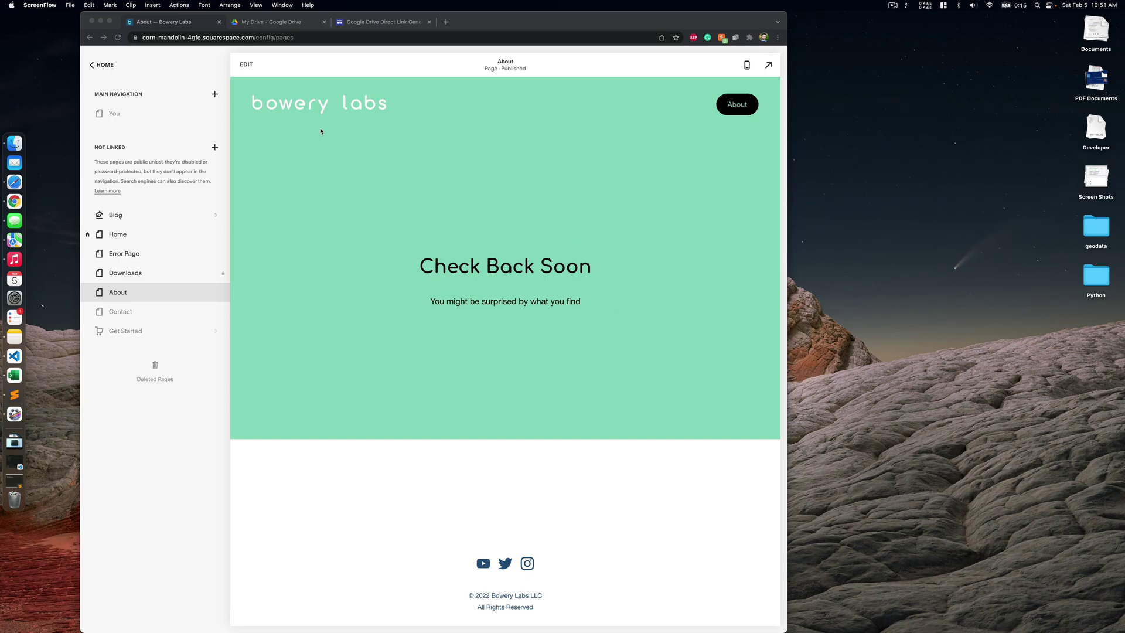
Step: Switch to the My Drive browser tab holding the uploaded video
click(291, 22)
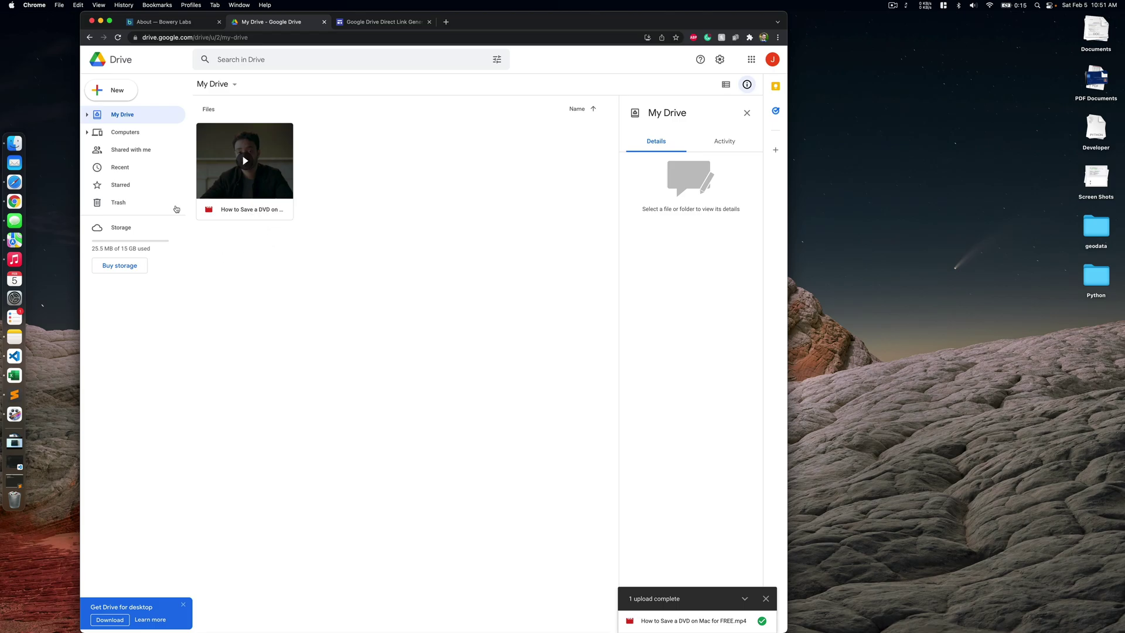
Step: Share 'How to Save a DVD on Mac for FREE.mp4' as viewable by anyone with the link and copy the link
right_click(250, 208)
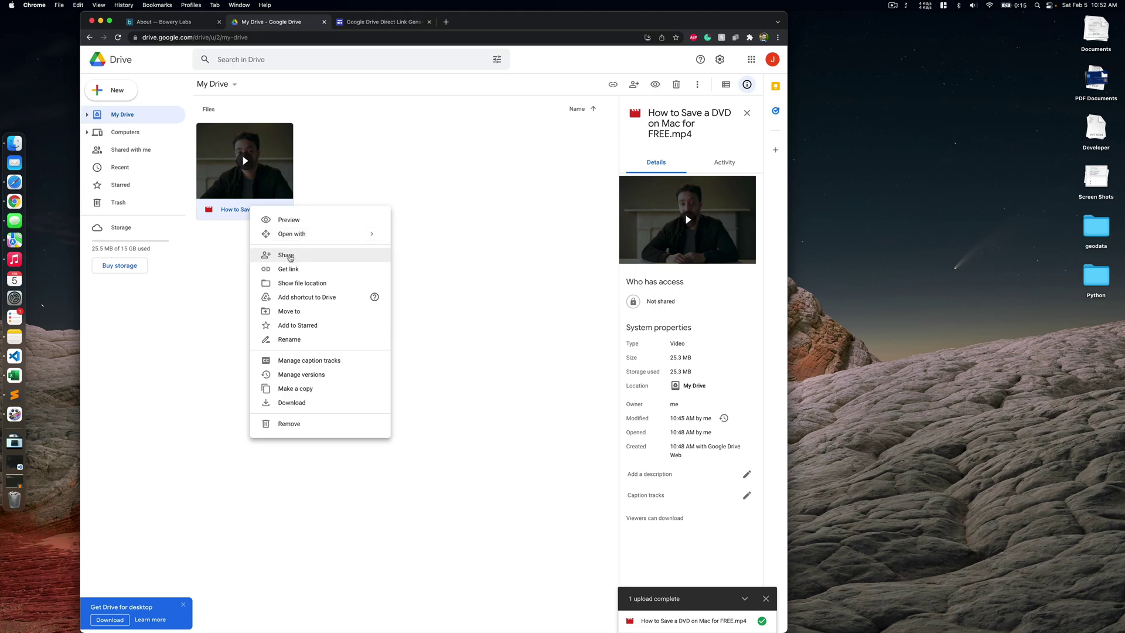
click(291, 256)
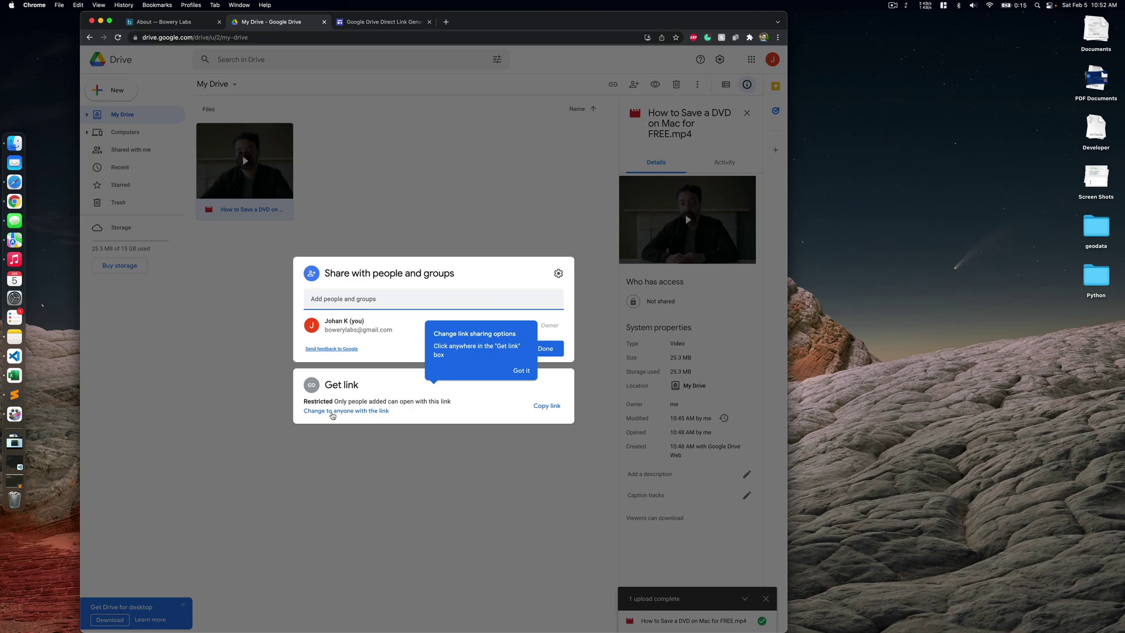
click(332, 415)
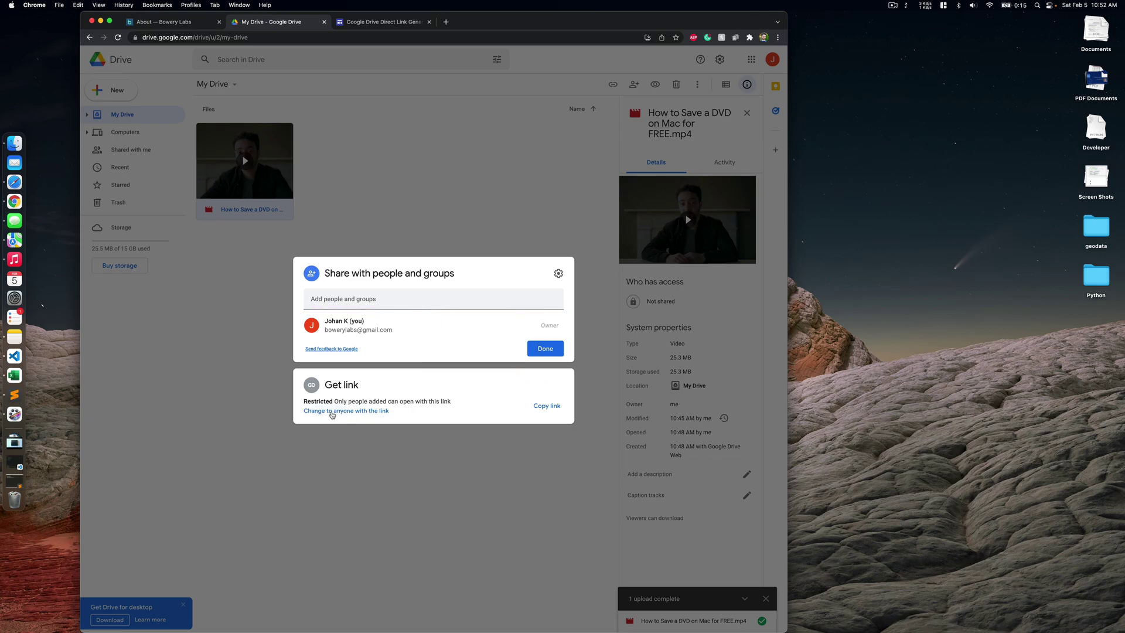
click(332, 415)
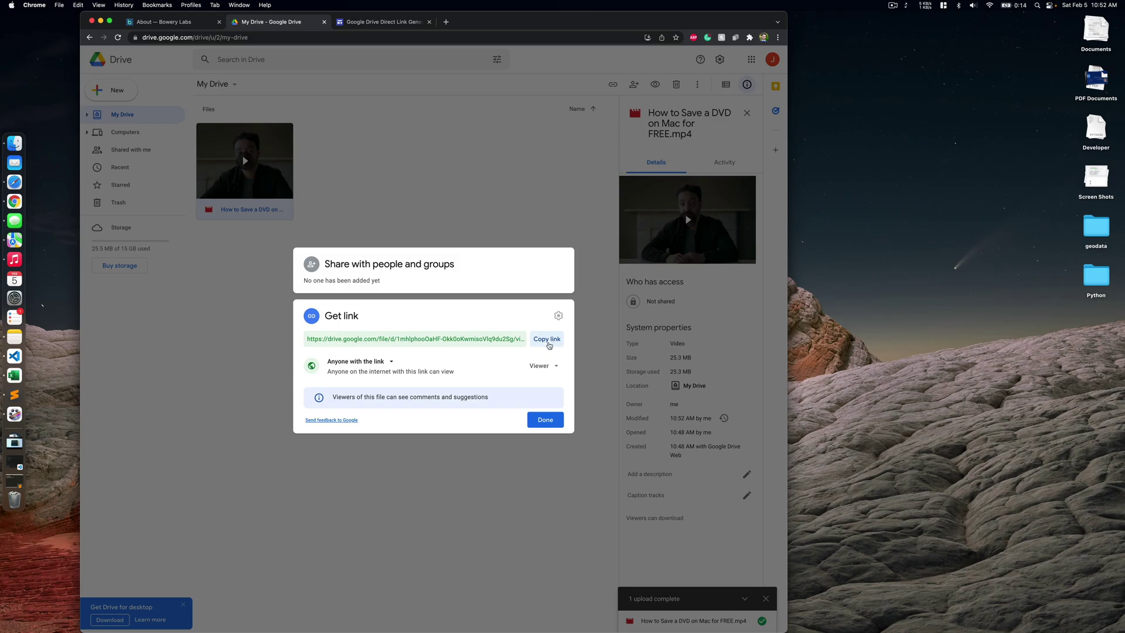
click(546, 344)
Step: Paste the share link into the generator, create the direct download link and select it
click(391, 24)
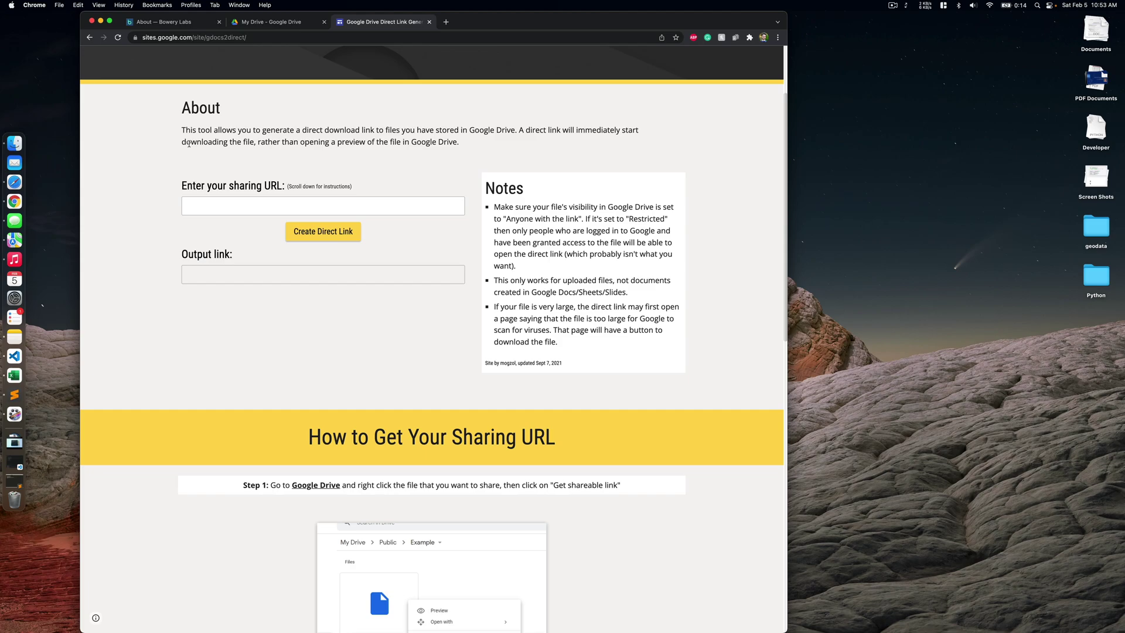
click(205, 204)
key(super+v)
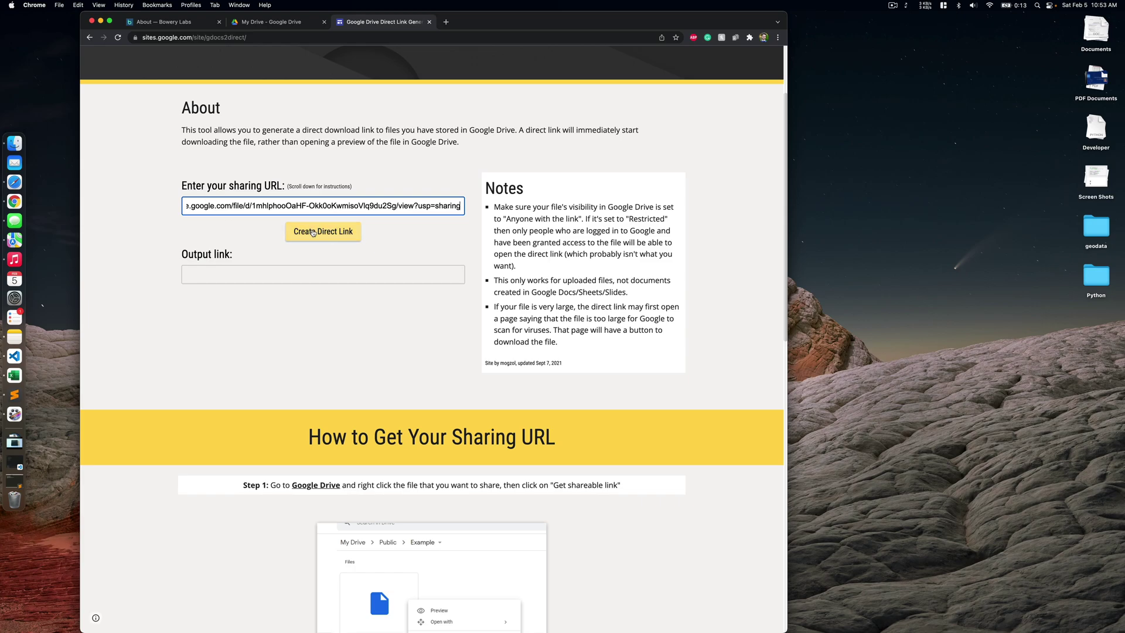
click(317, 237)
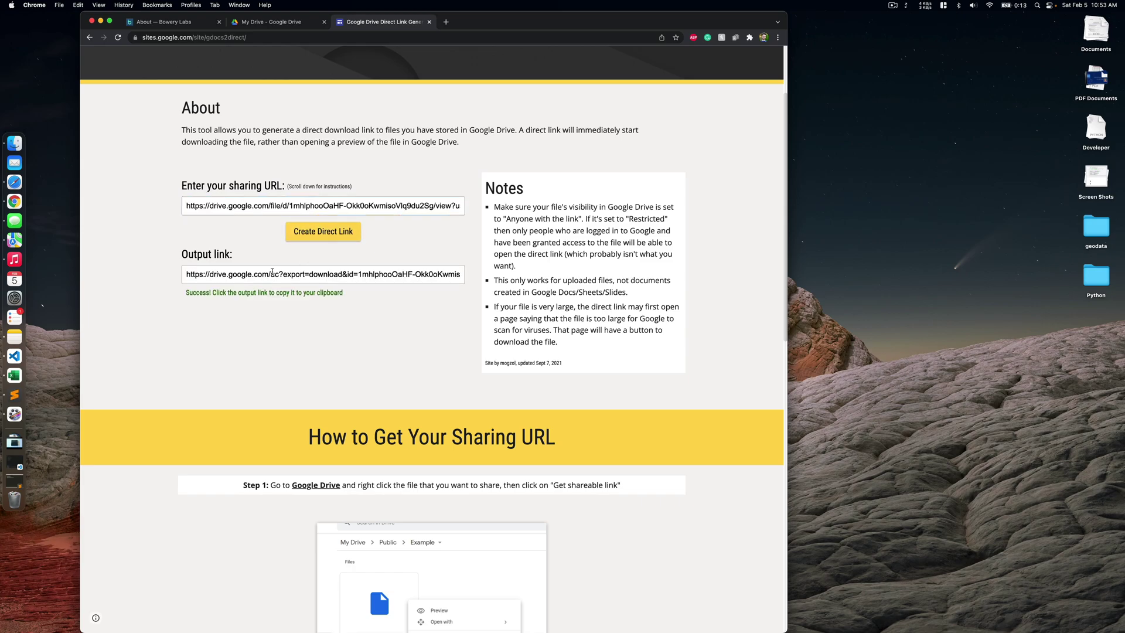
drag(188, 277, 467, 277)
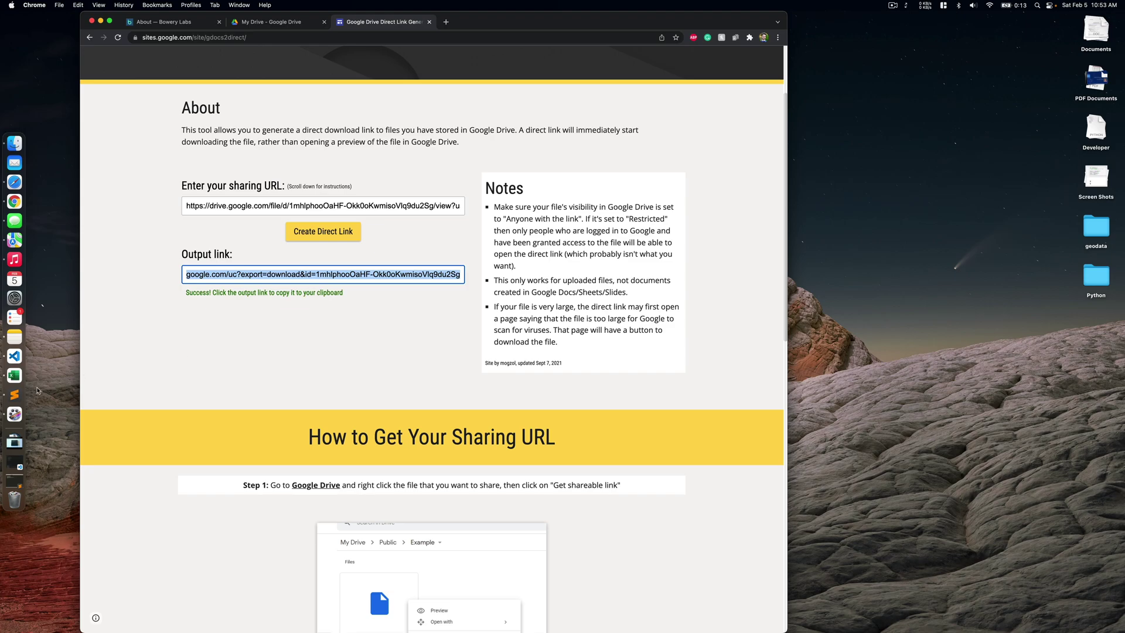
Step: Paste the download link over both OUR VIDEO URL placeholders and select the six-line snippet
click(19, 403)
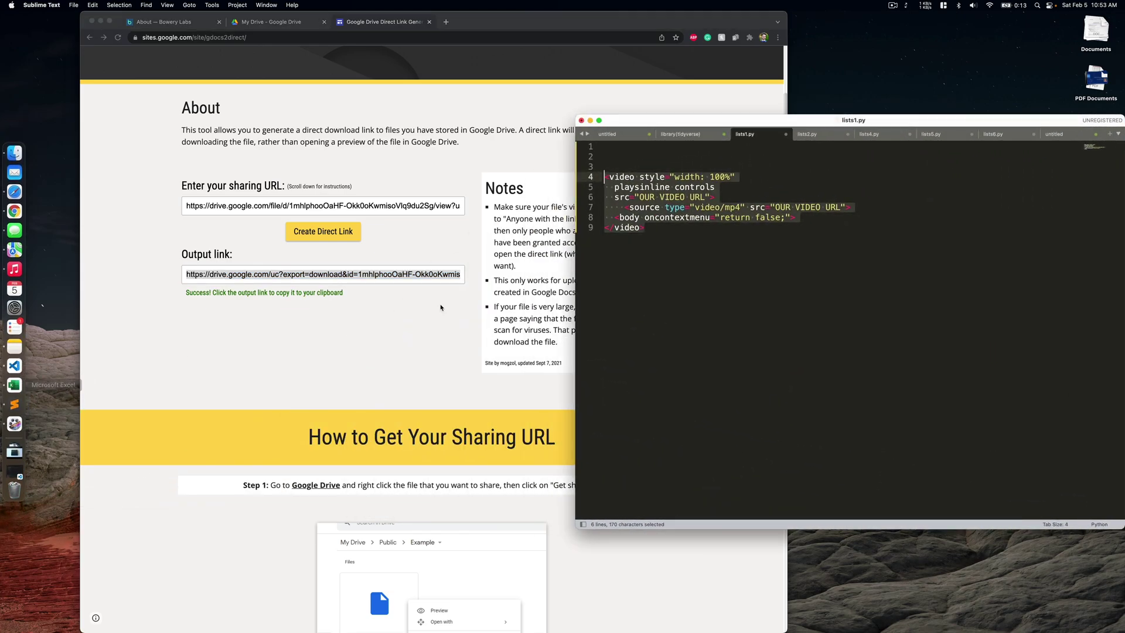
key(Right)
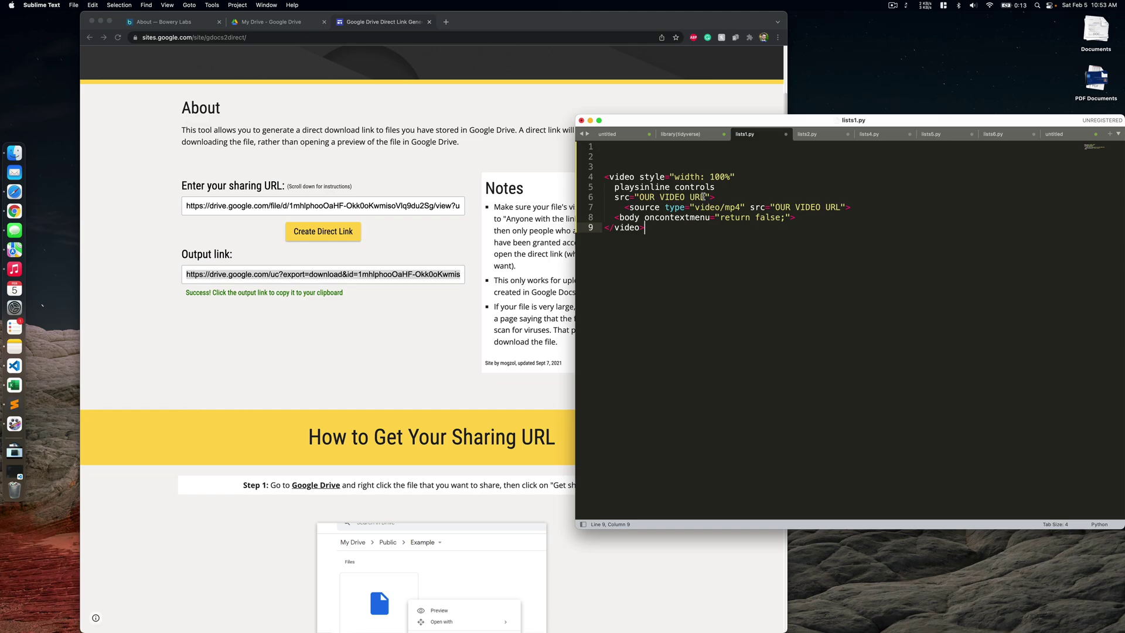
drag(706, 197, 639, 198)
key(super+v)
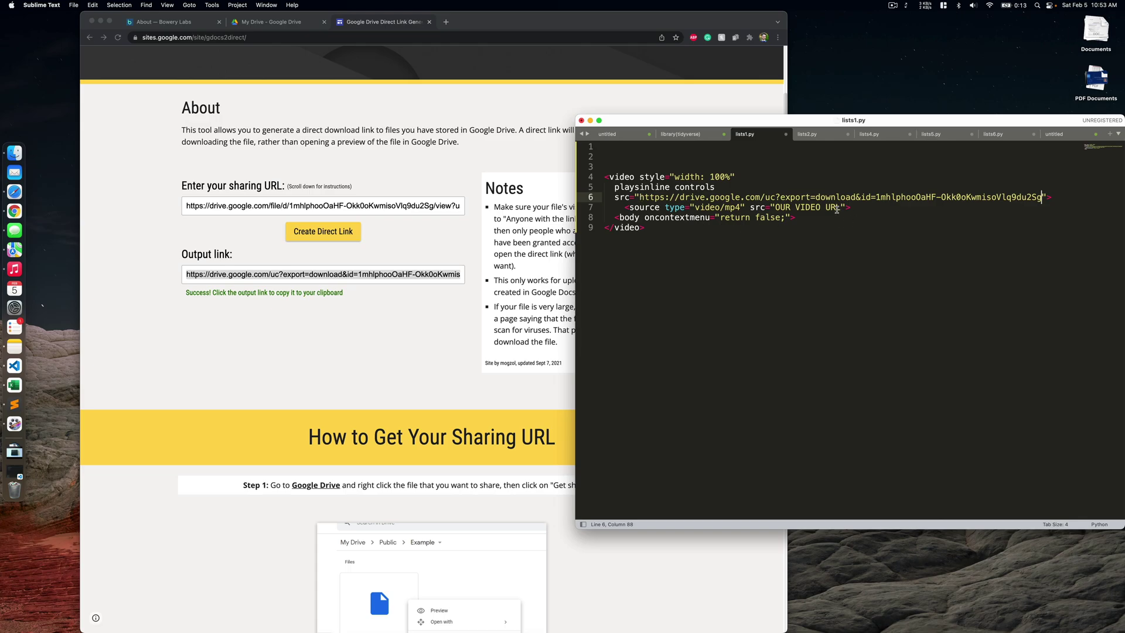
drag(841, 207, 774, 207)
key(super+v)
scroll(775, 209, left, 5)
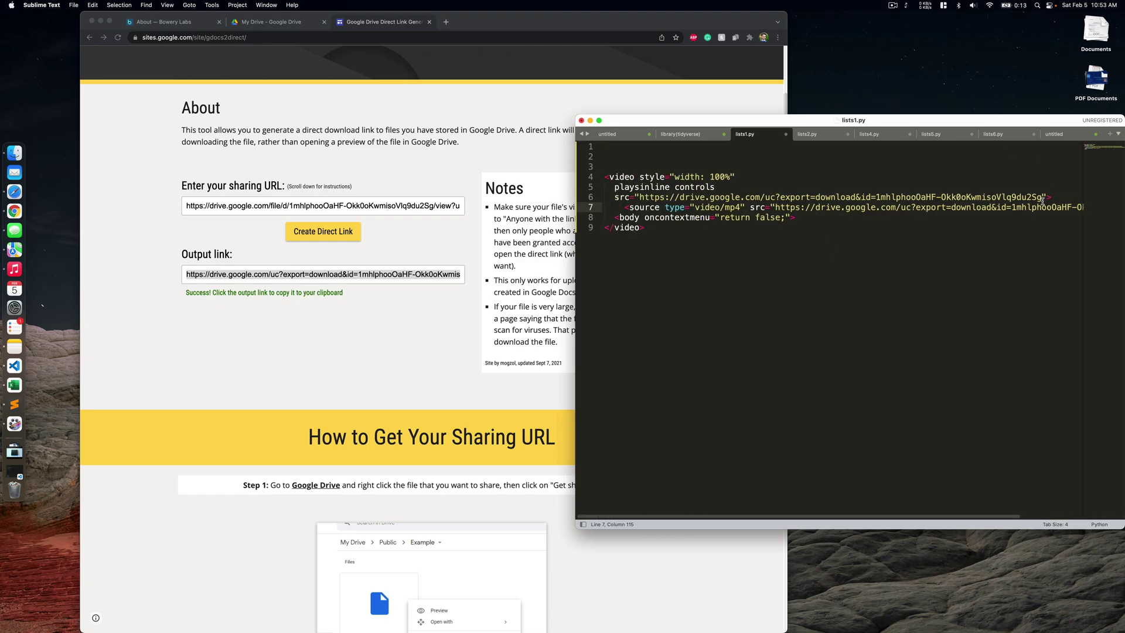
mouse_move(648, 228)
mouse_down()
mouse_move(621, 220)
mouse_move(599, 179)
mouse_up()
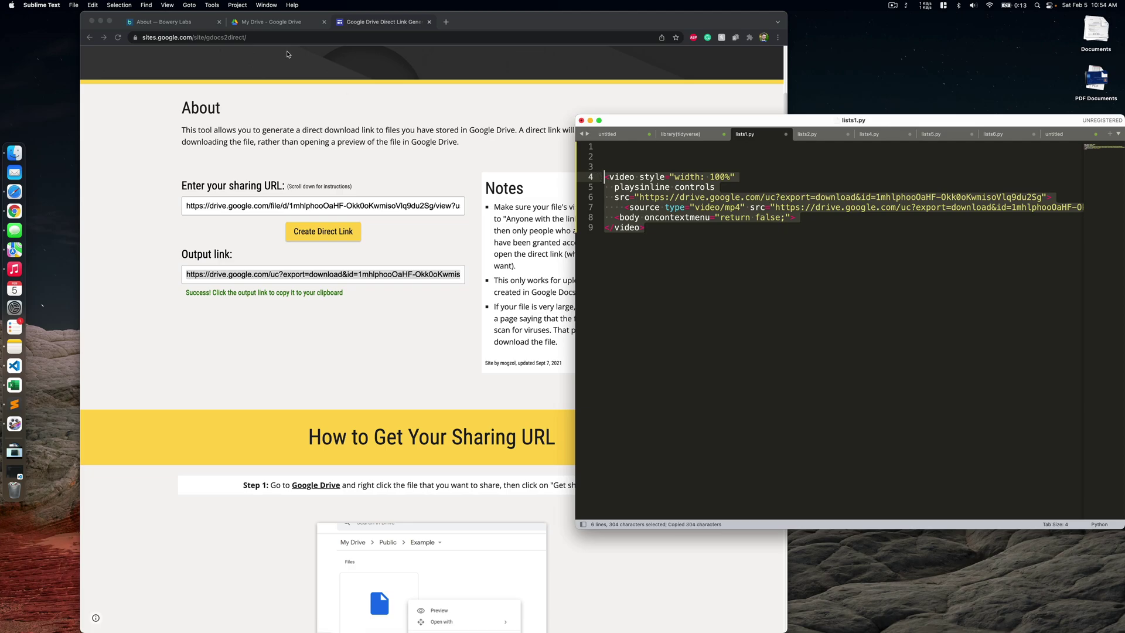
Step: Edit the About page and search the insertable blocks for 'code'
click(183, 26)
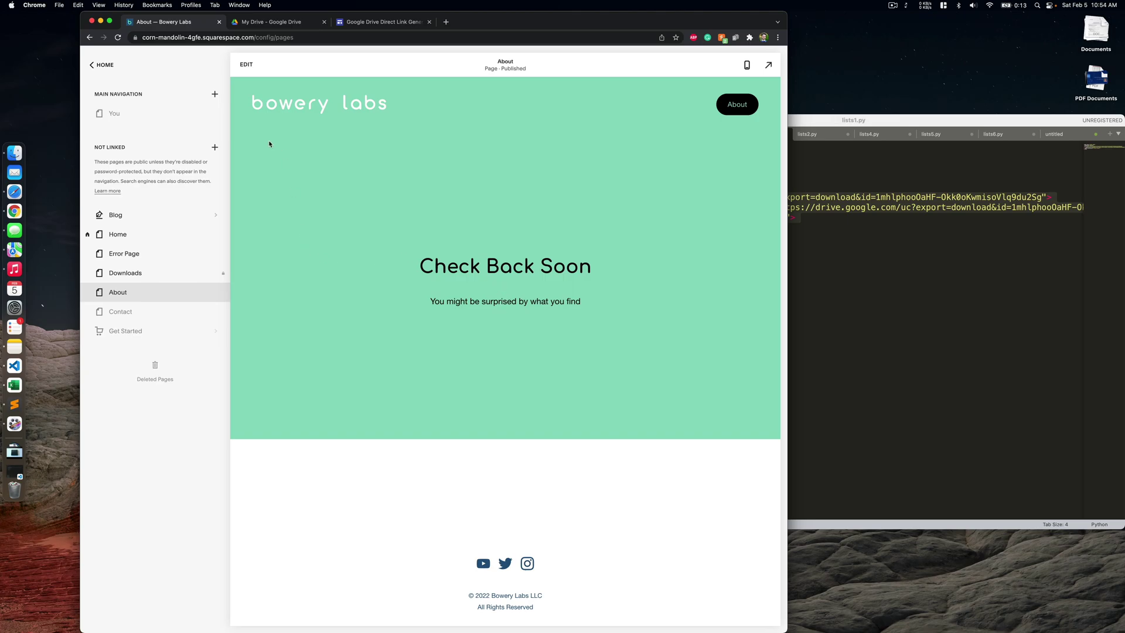
click(247, 66)
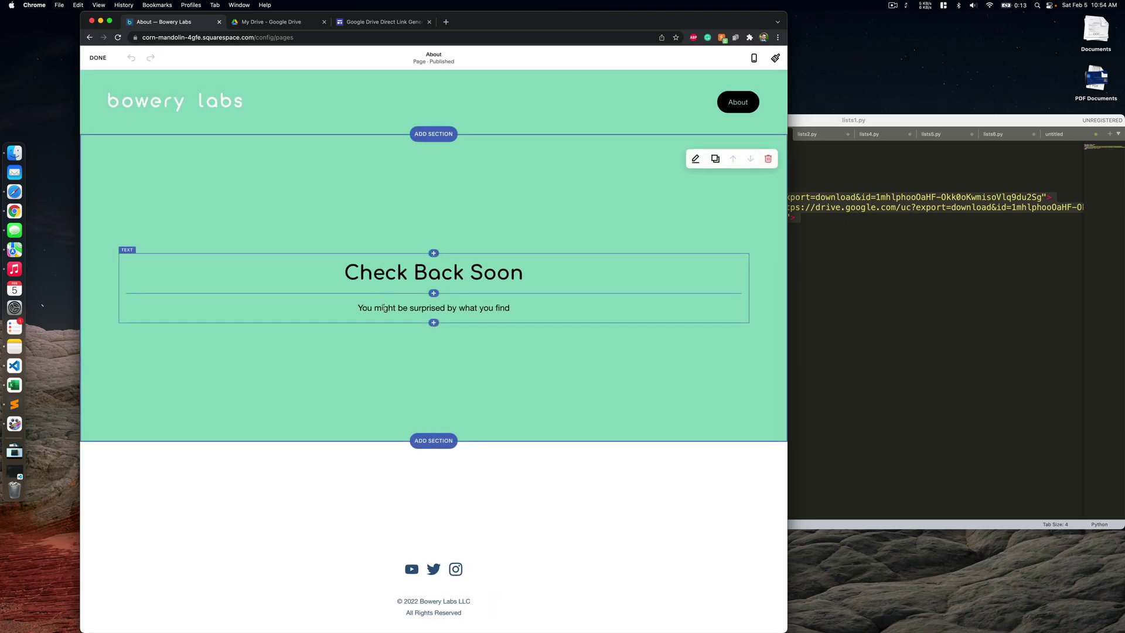
click(433, 324)
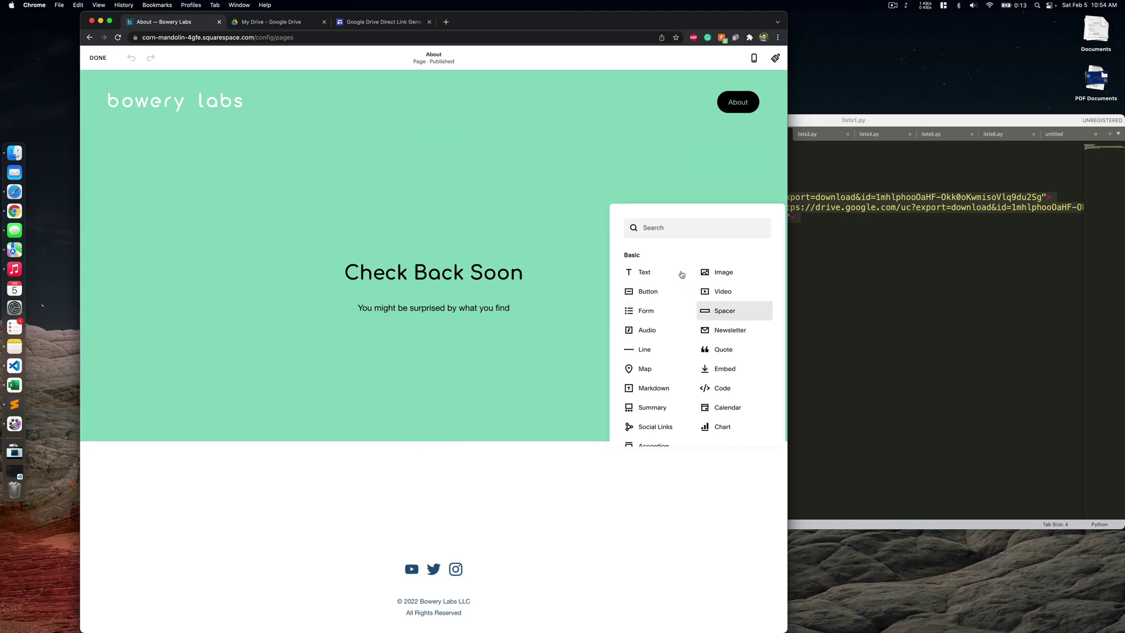
click(660, 230)
text(code)
Step: Insert a Code block and replace its Hello, World! HTML with the video snippet
click(644, 280)
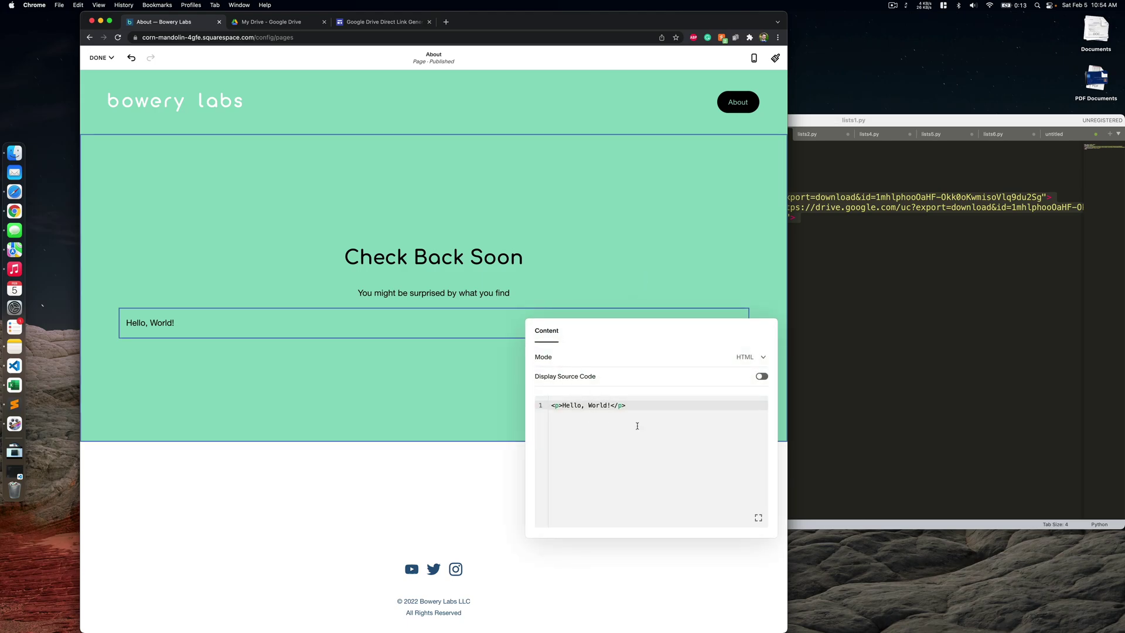
click(639, 427)
key(super+a)
key(BackSpace)
key(super+v)
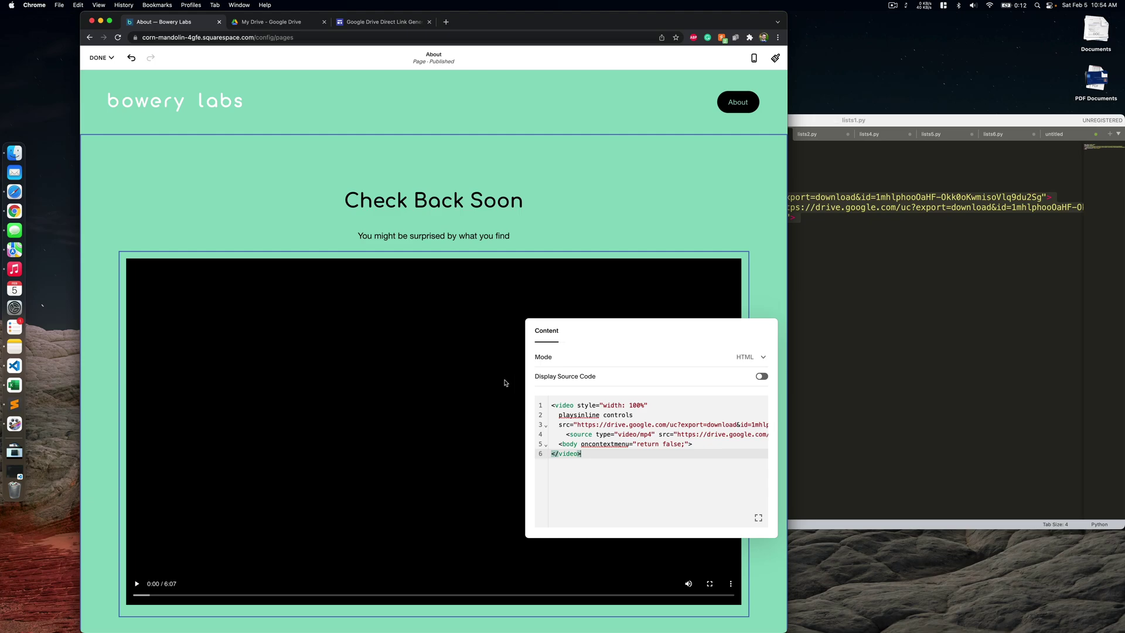
Step: Finish editing with Done → Save to keep the embedded video
click(98, 57)
click(99, 75)
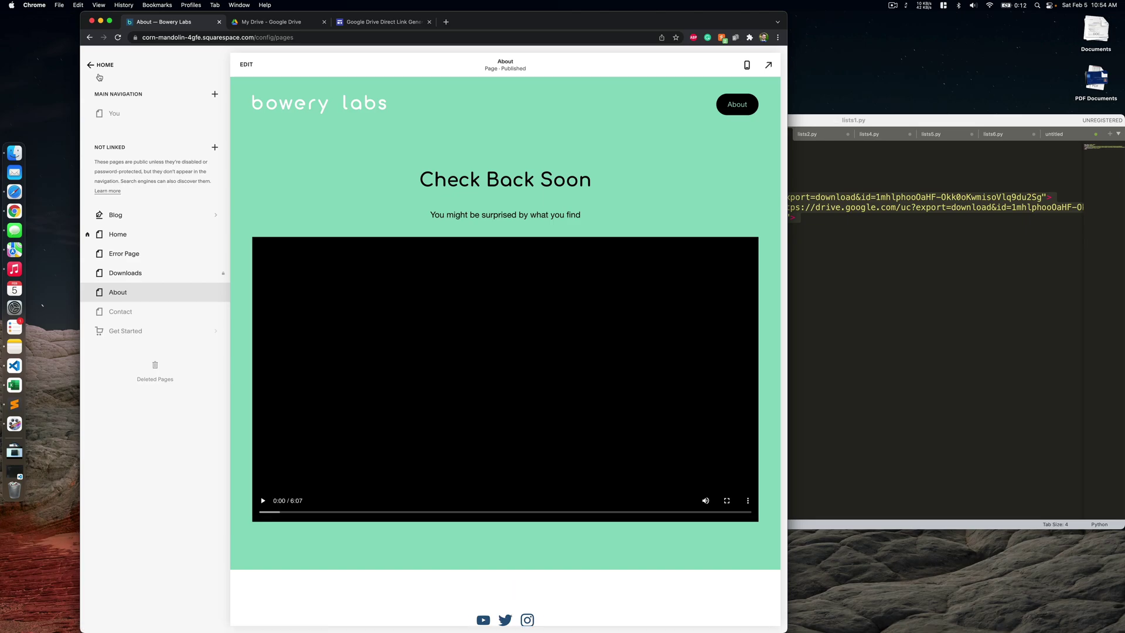